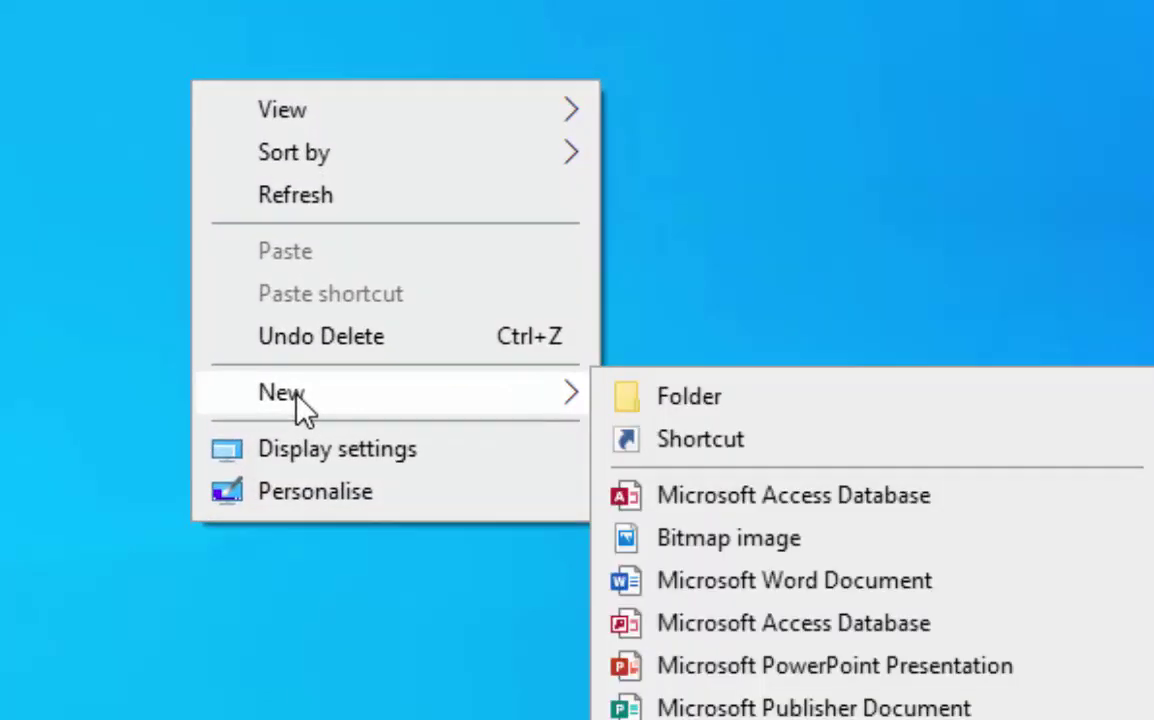
Create a new desktop folder and confirm an invisible Alt+255 character as its name
click(702, 399)
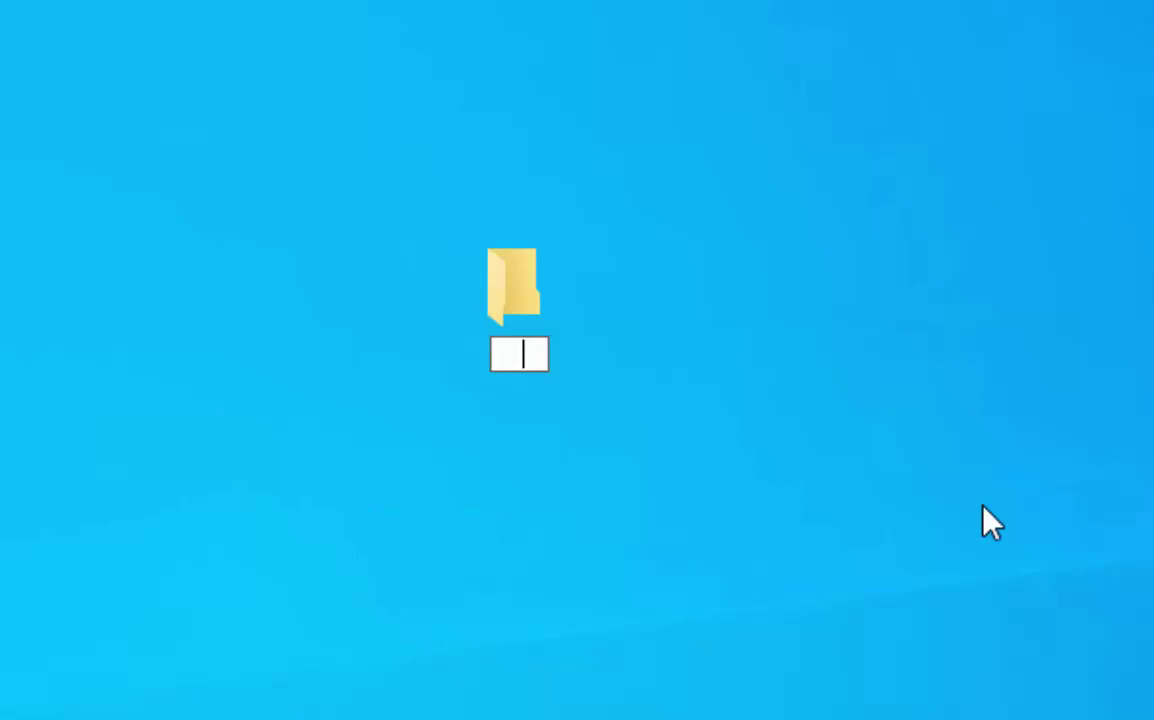
key(Return)
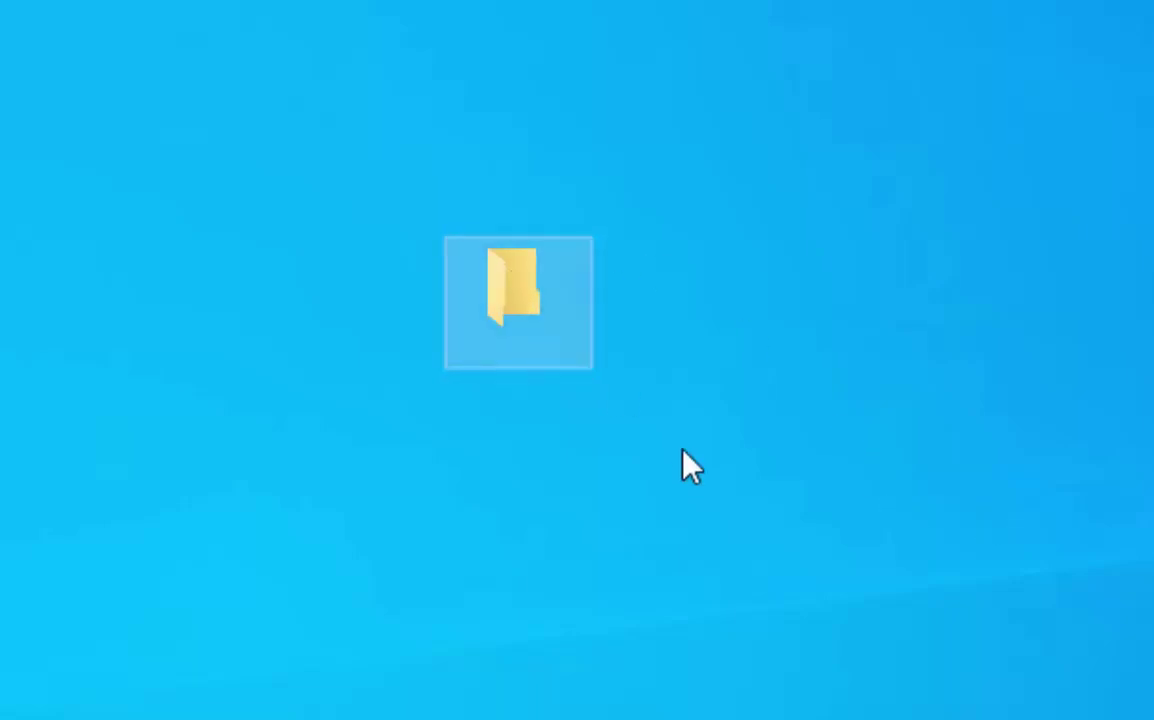
Show the Customise tab of the nameless folder's Properties dialog
right_click(507, 291)
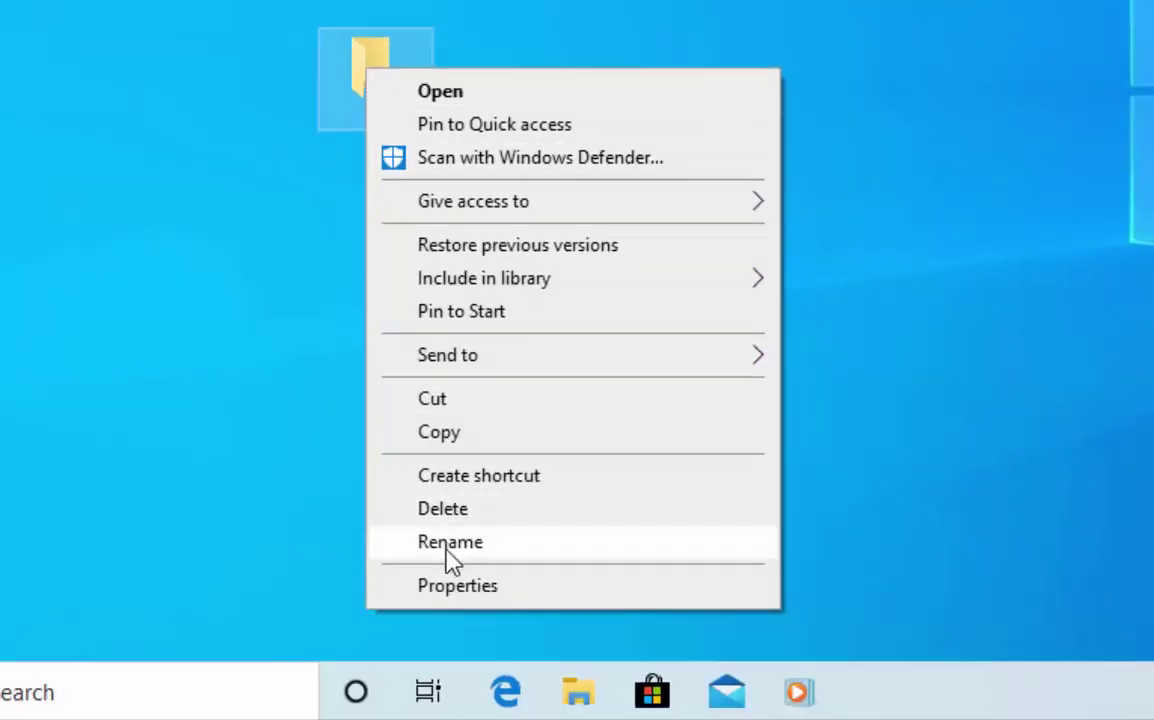
click(520, 597)
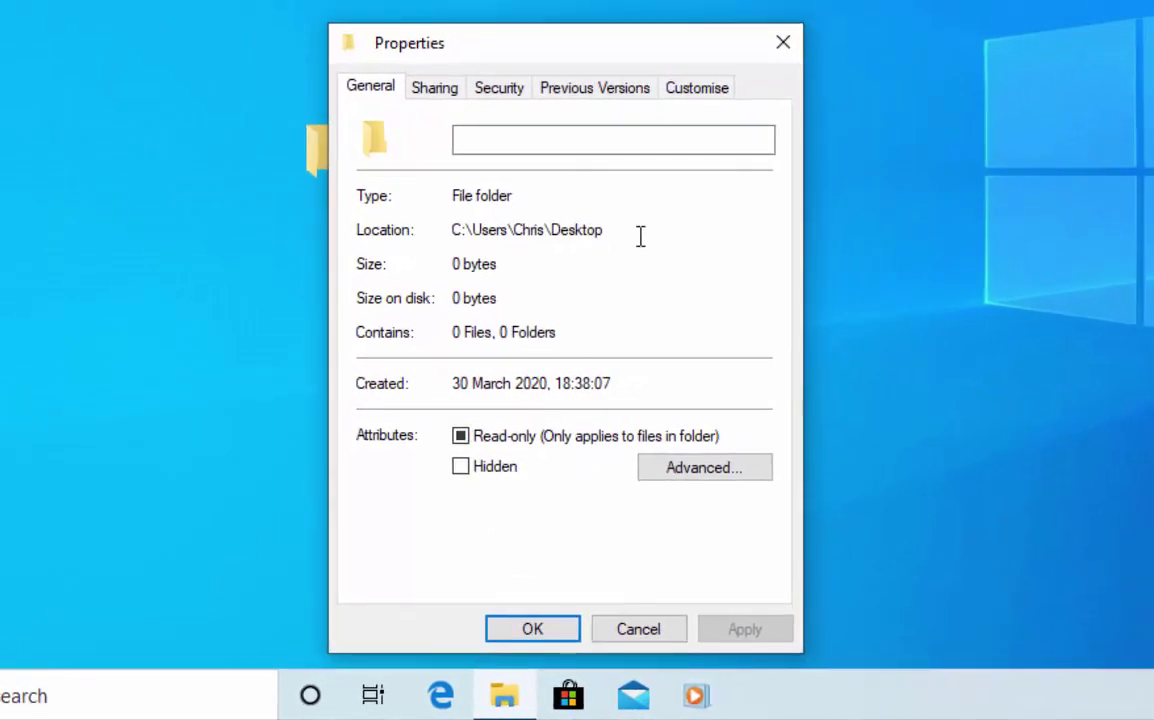
click(706, 101)
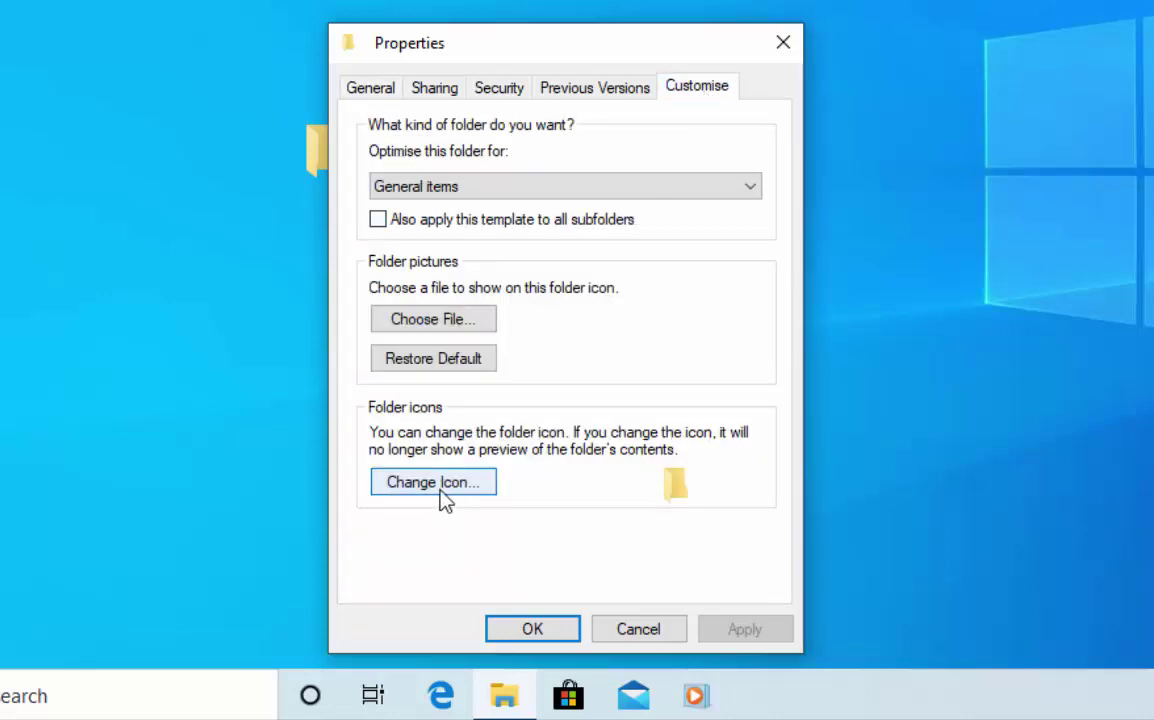
Choose the empty, invisible icon from the Change Icon list and apply it to the folder
click(441, 490)
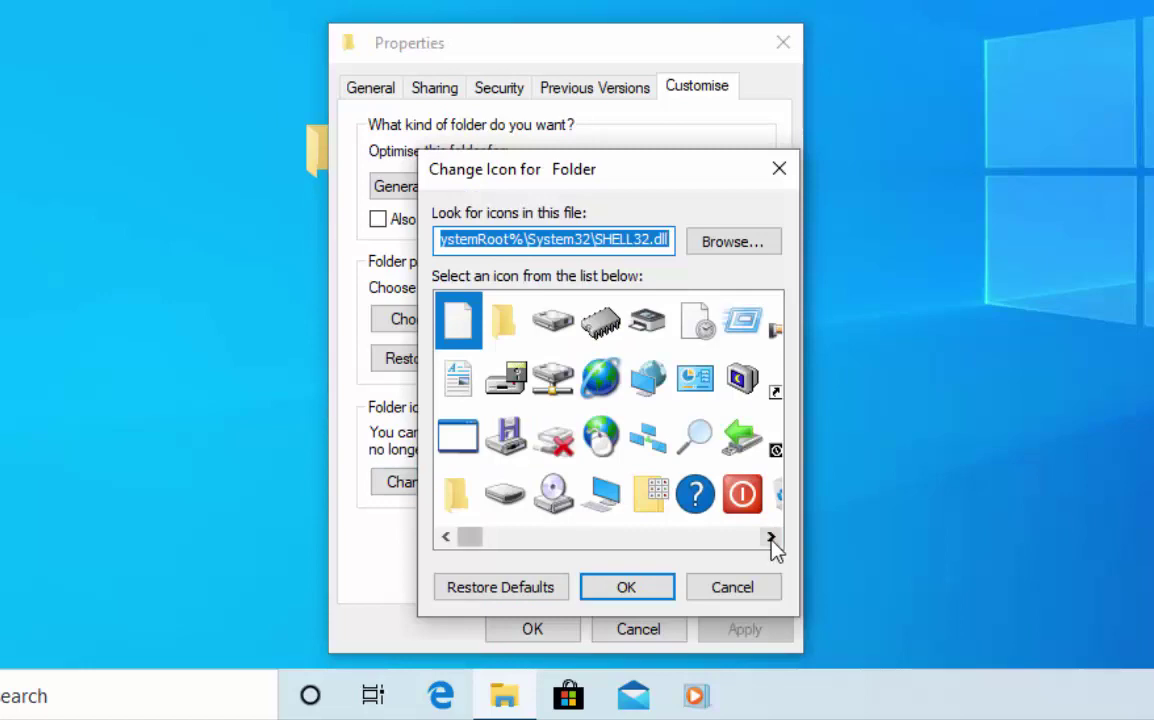
click(771, 538)
click(771, 538)
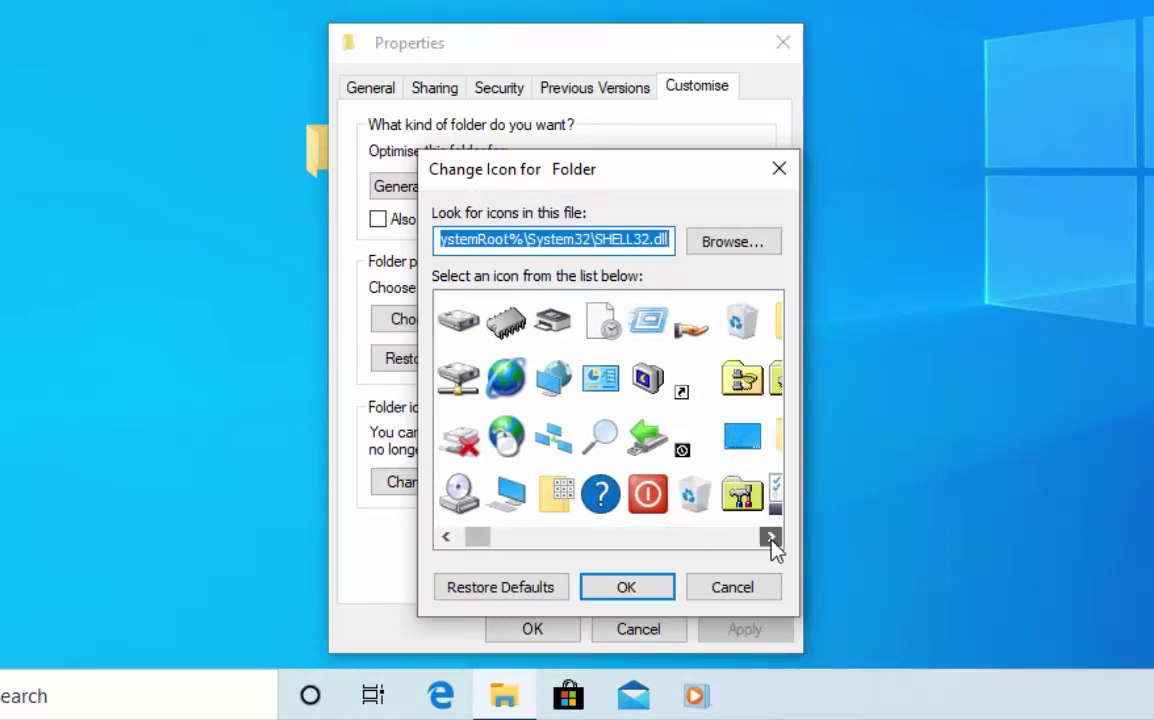
click(771, 538)
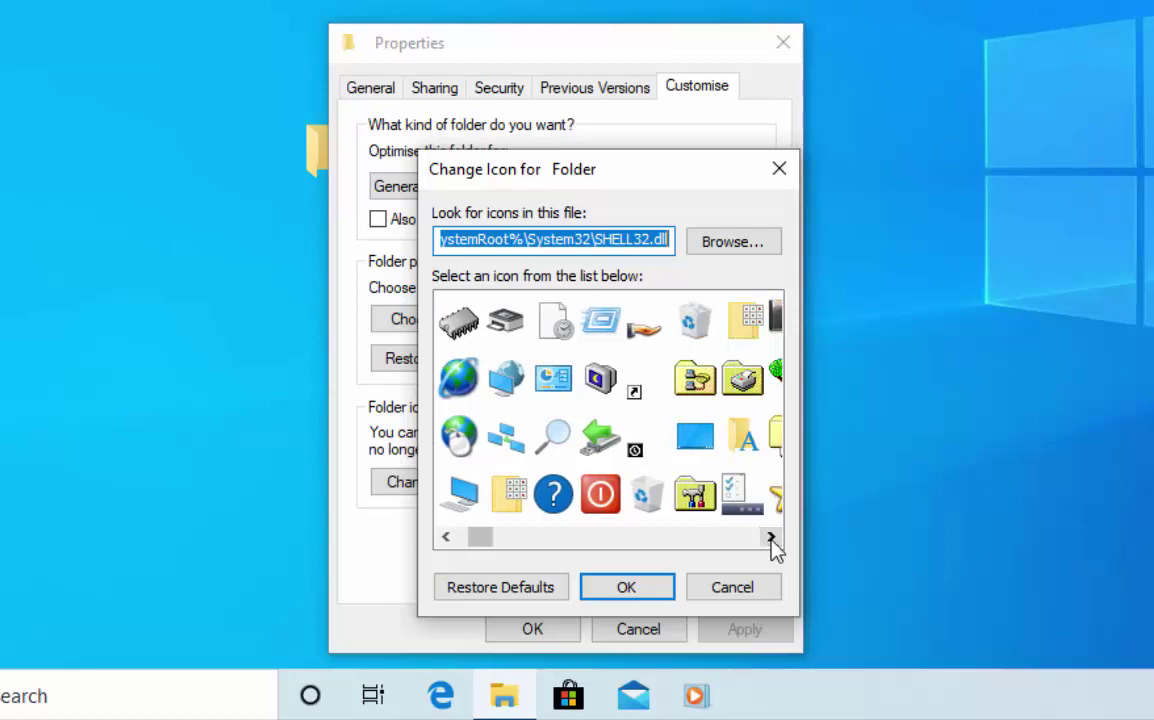
click(771, 538)
click(771, 538)
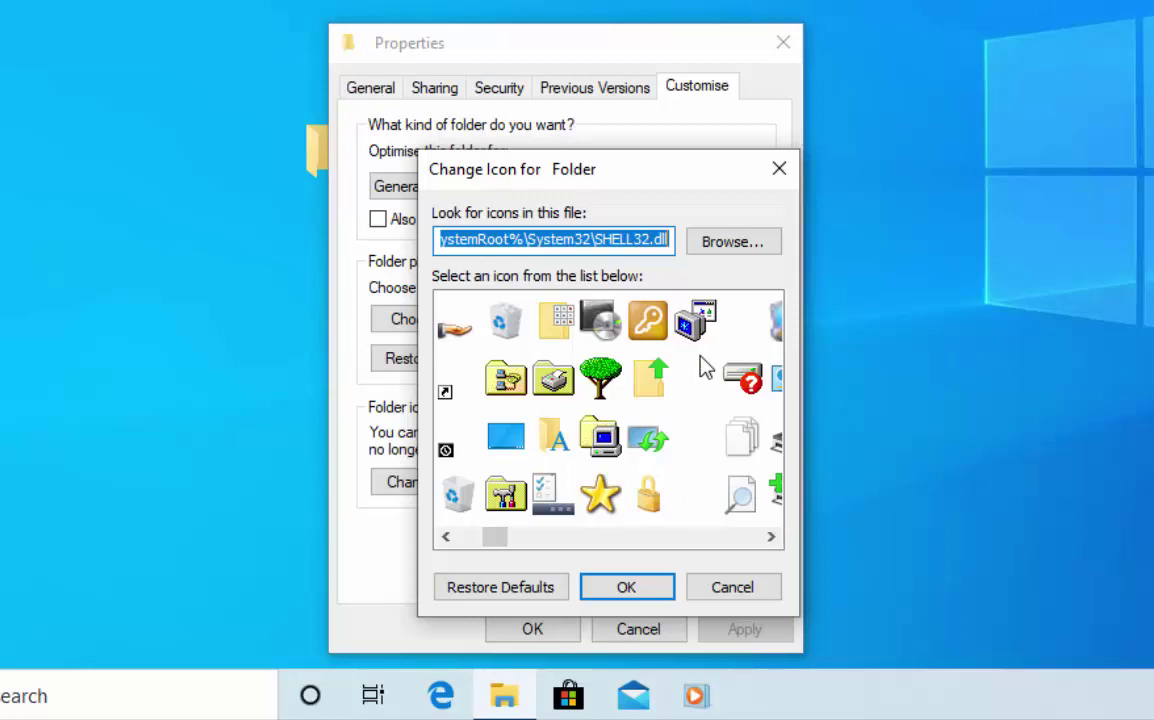
scroll(718, 324, down, 1)
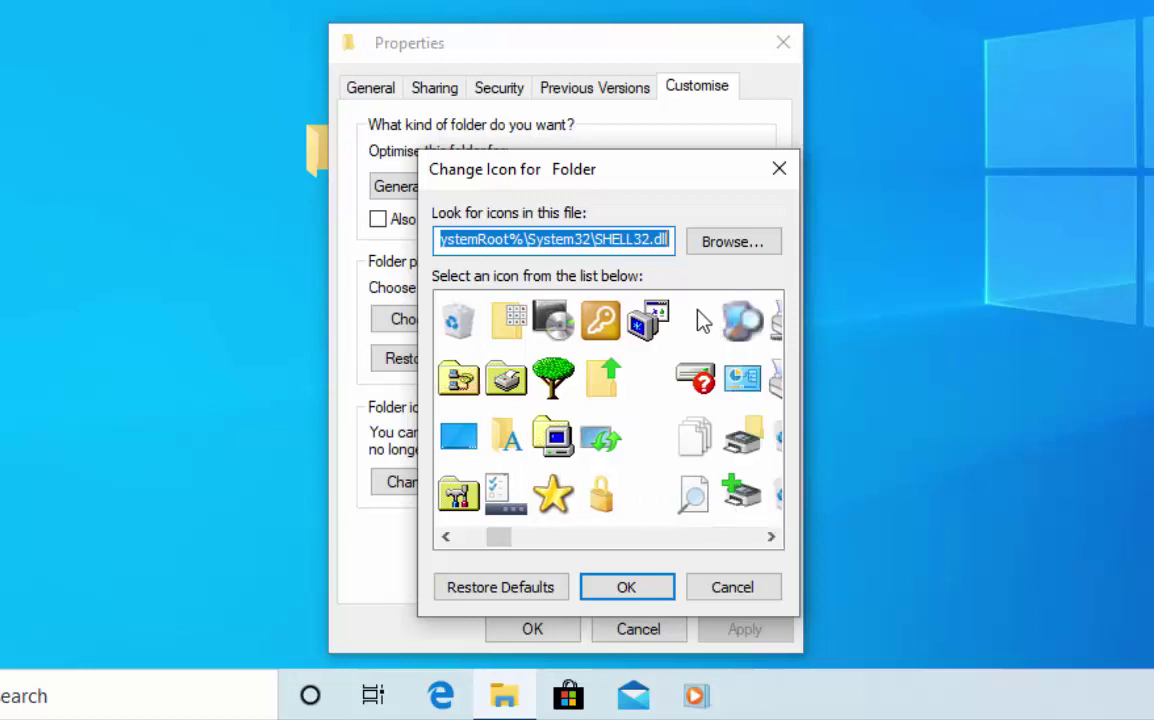
click(703, 320)
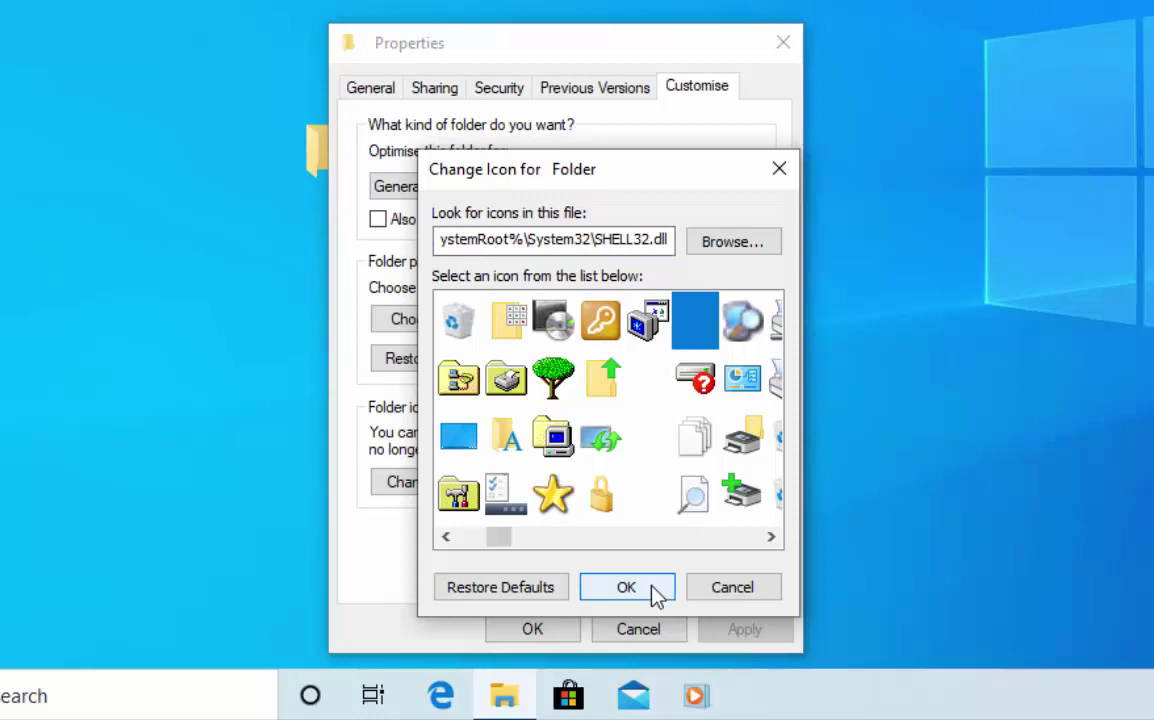
click(656, 592)
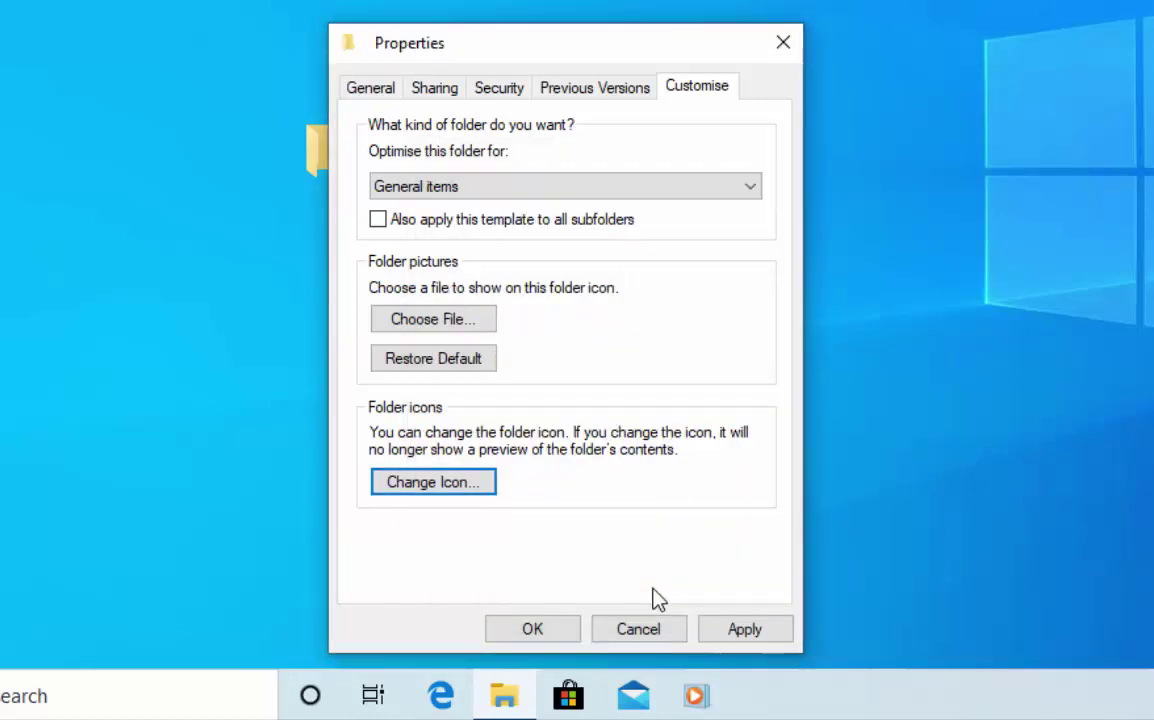
click(778, 629)
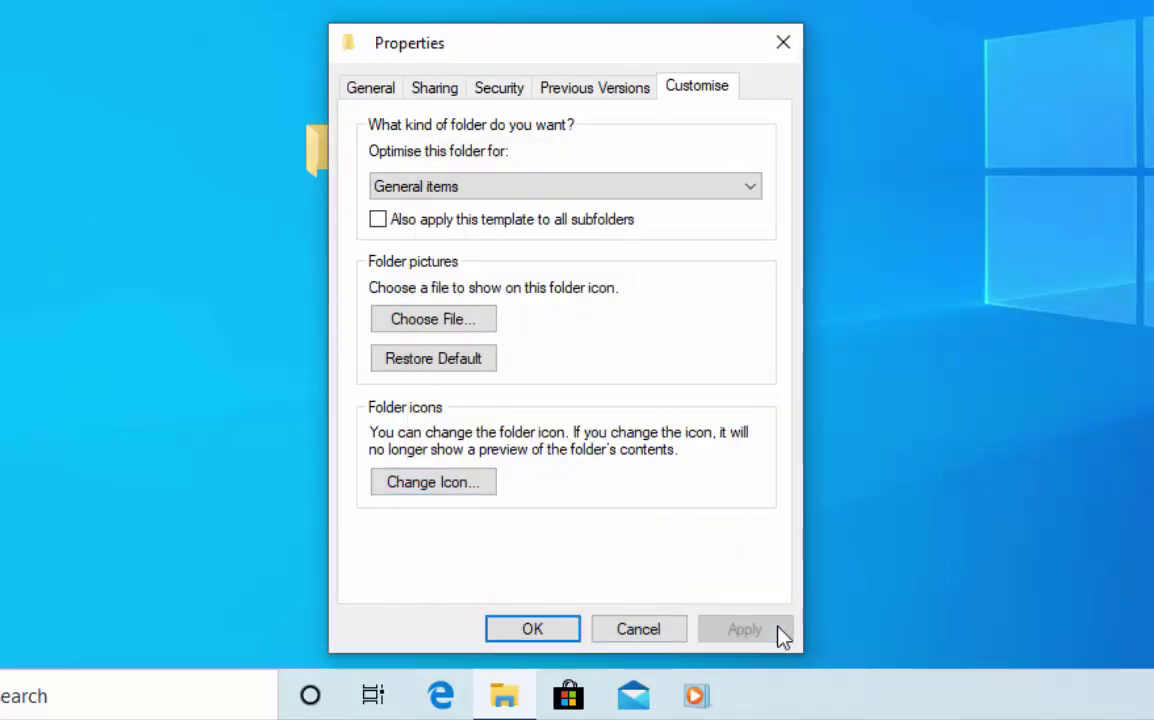
Confirm the Properties dialog with OK, leaving the blank-icon folder on the desktop
click(561, 628)
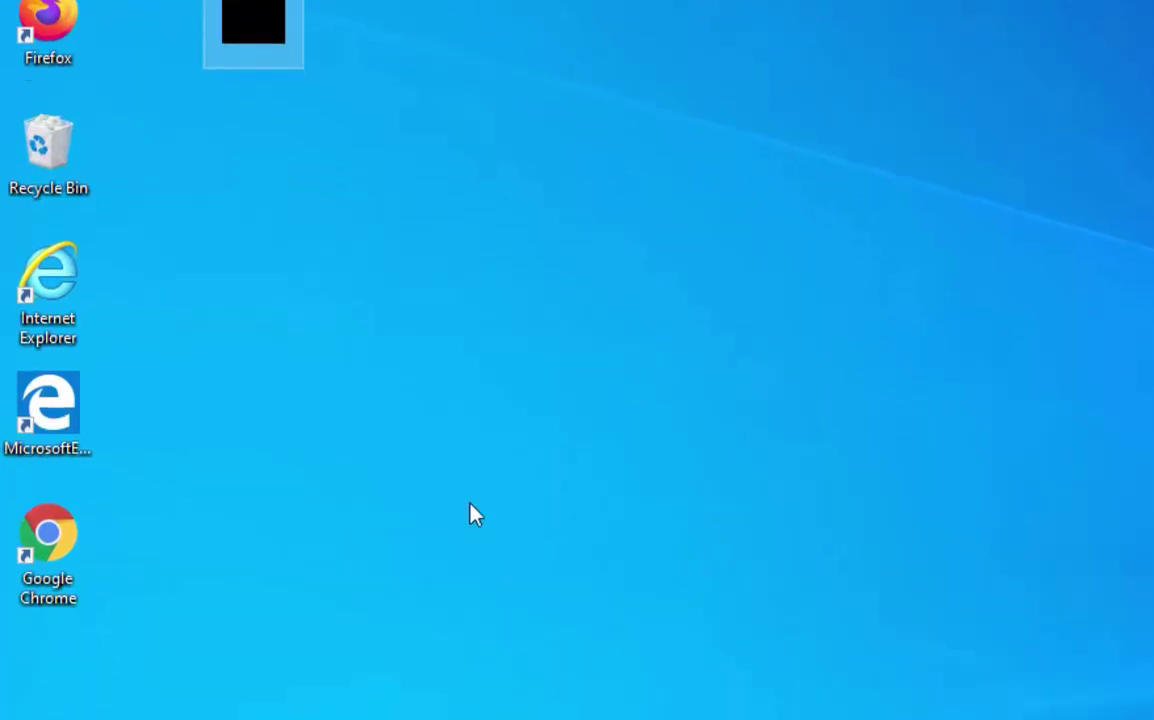
Sign out of the account from the Start menu and sign back in
click(38, 697)
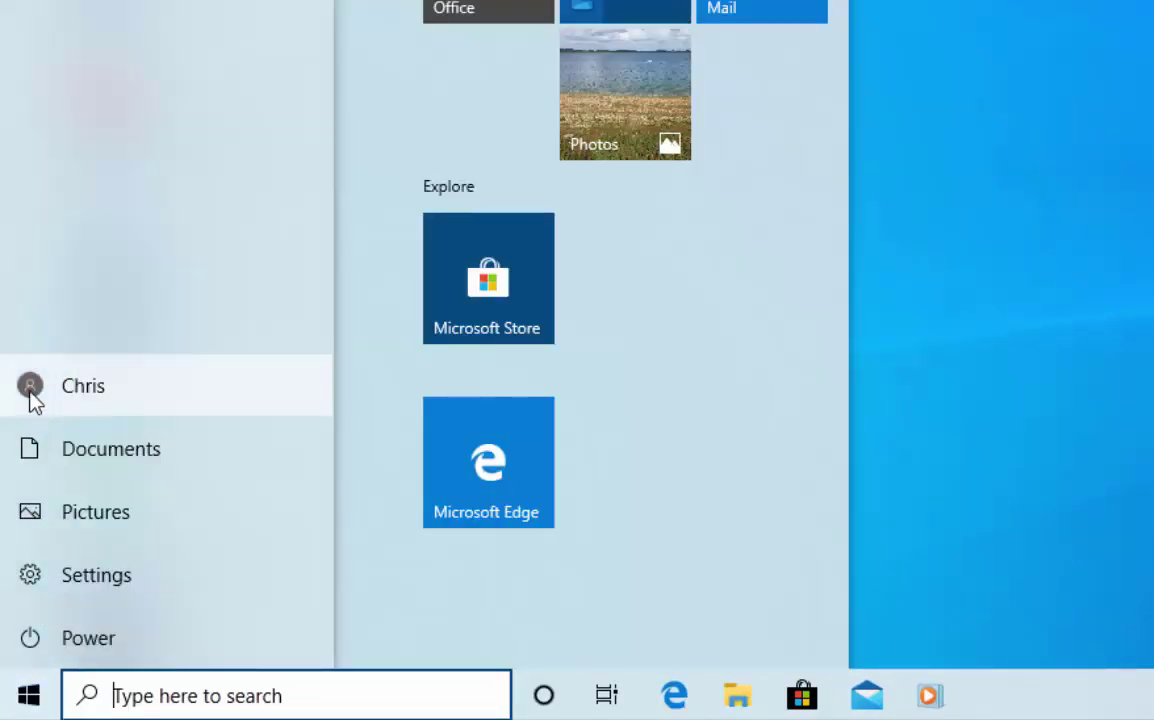
click(32, 396)
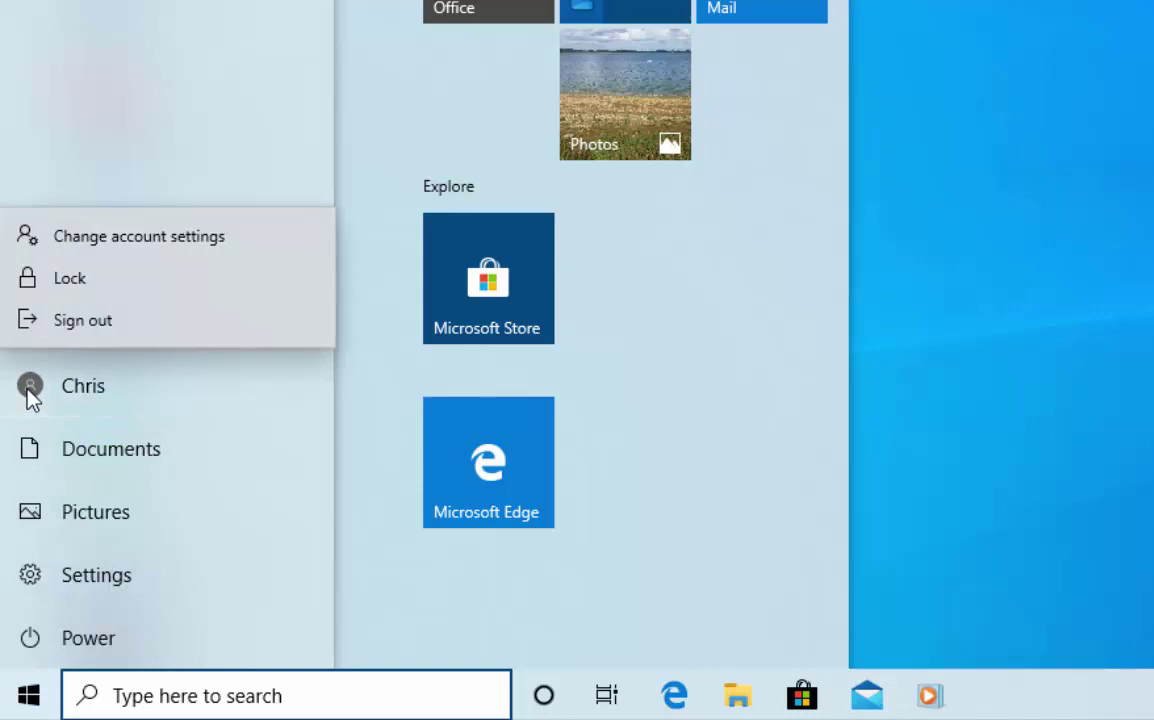
click(128, 326)
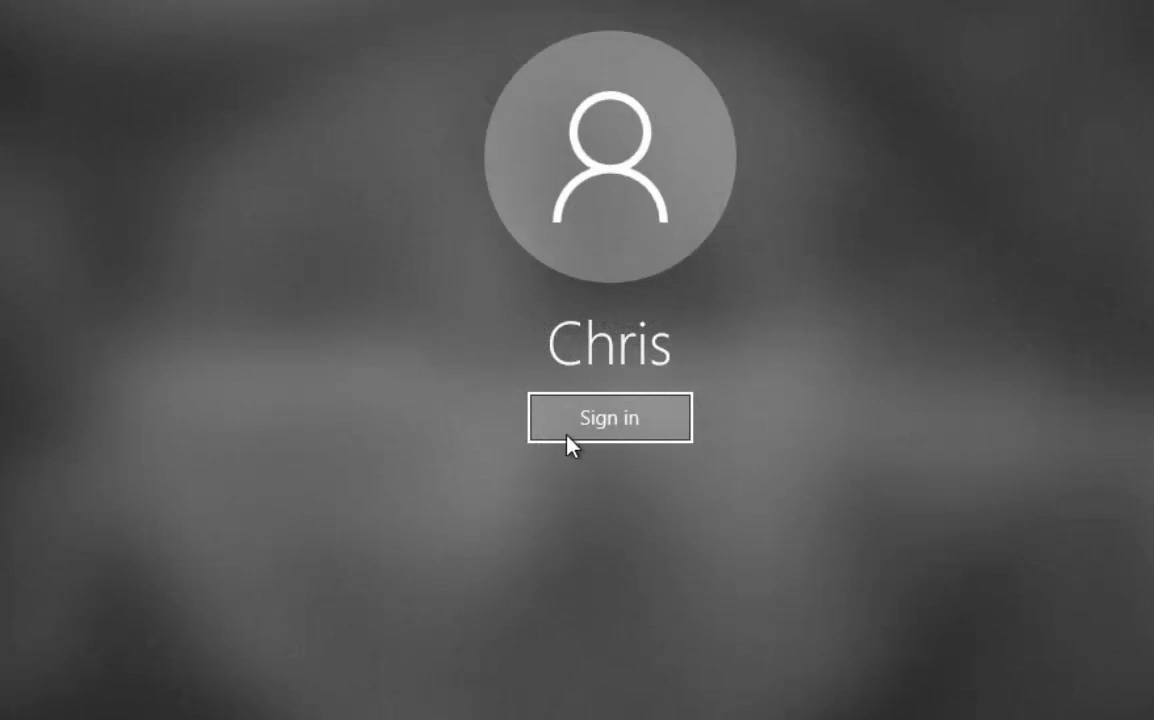
click(568, 430)
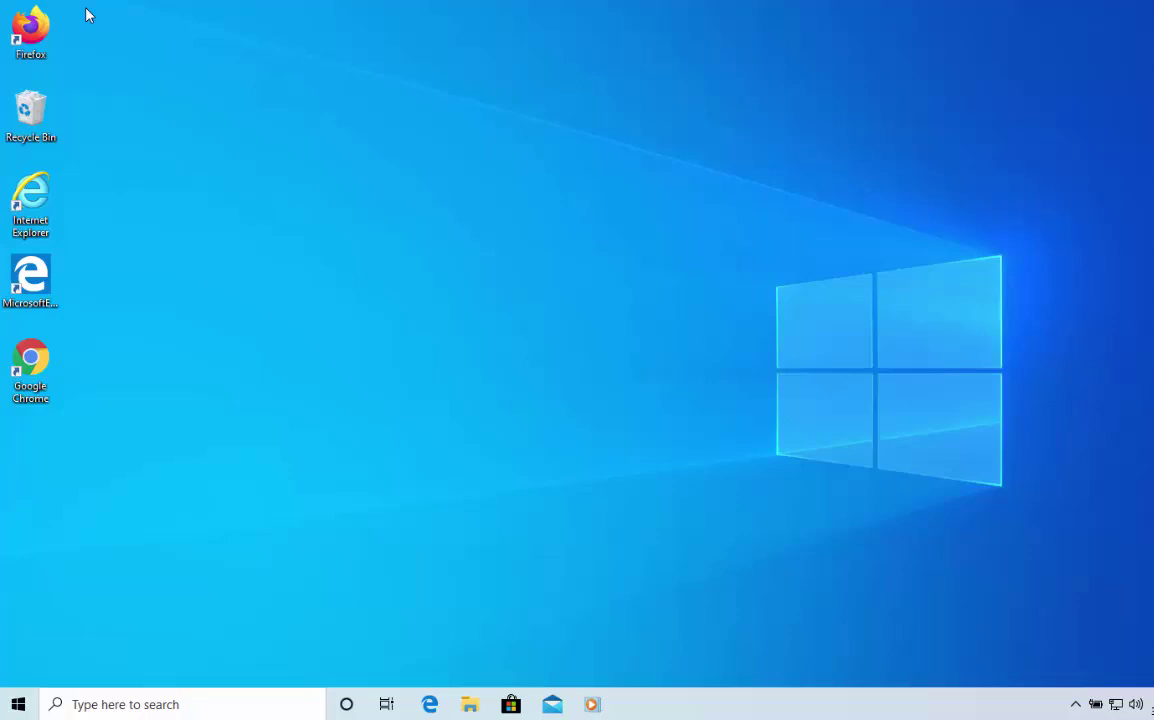
Reveal the hidden folder with a selection box at the top-left and open it, showing it empty
drag(118, 35, 307, 176)
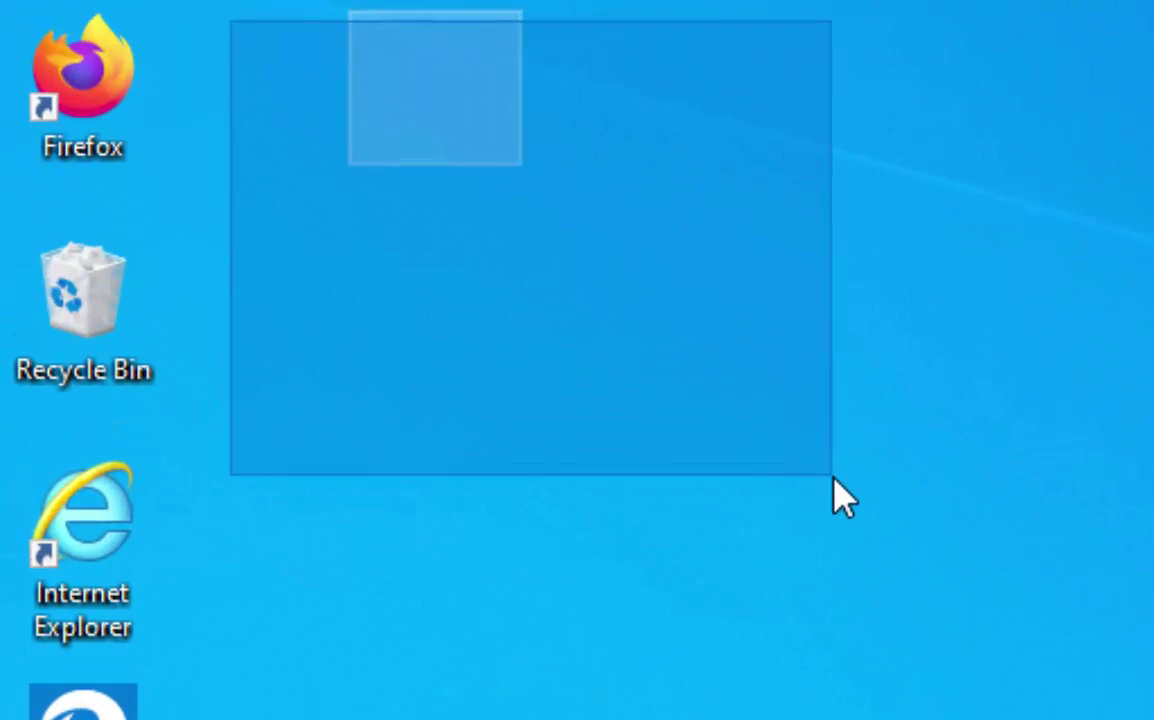
drag(307, 176, 307, 176)
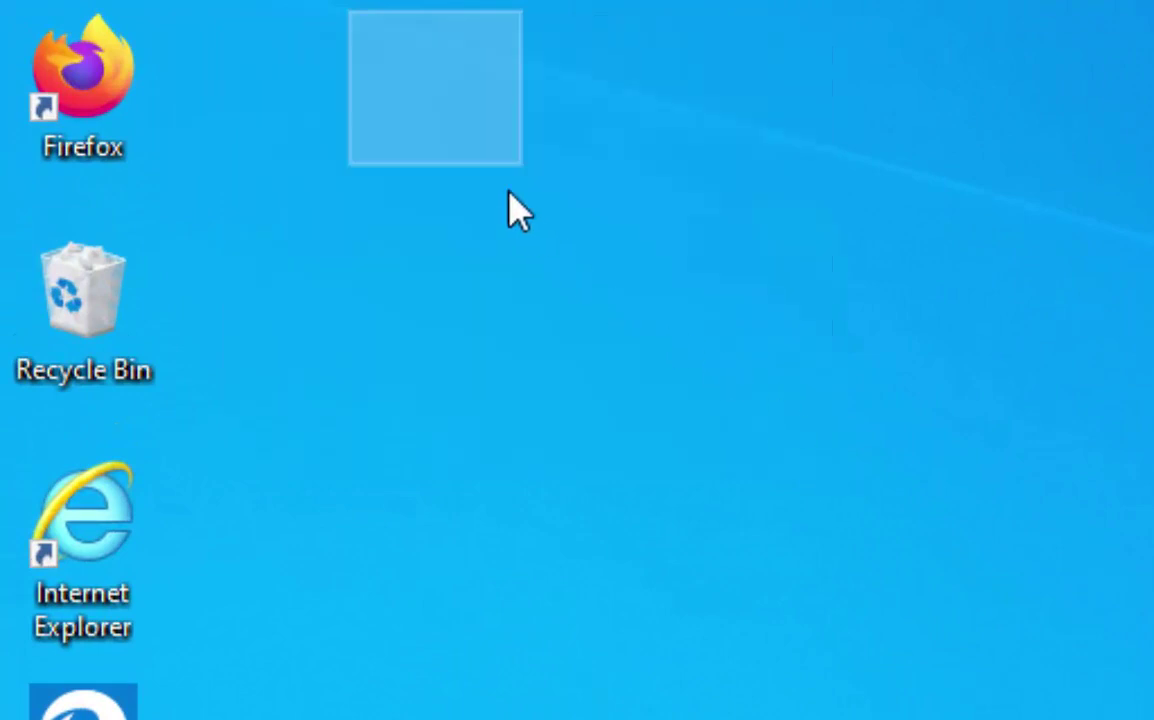
double_click(450, 110)
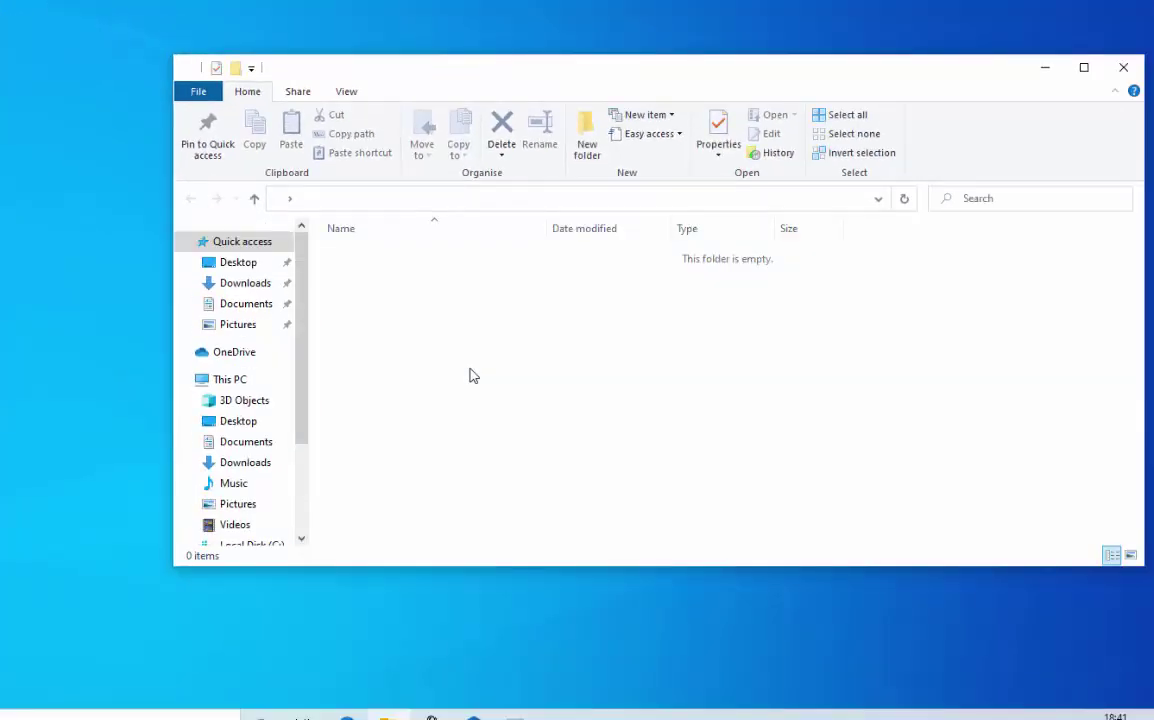
Drag My Important File from Documents into the invisible desktop folder and close Explorer
click(250, 306)
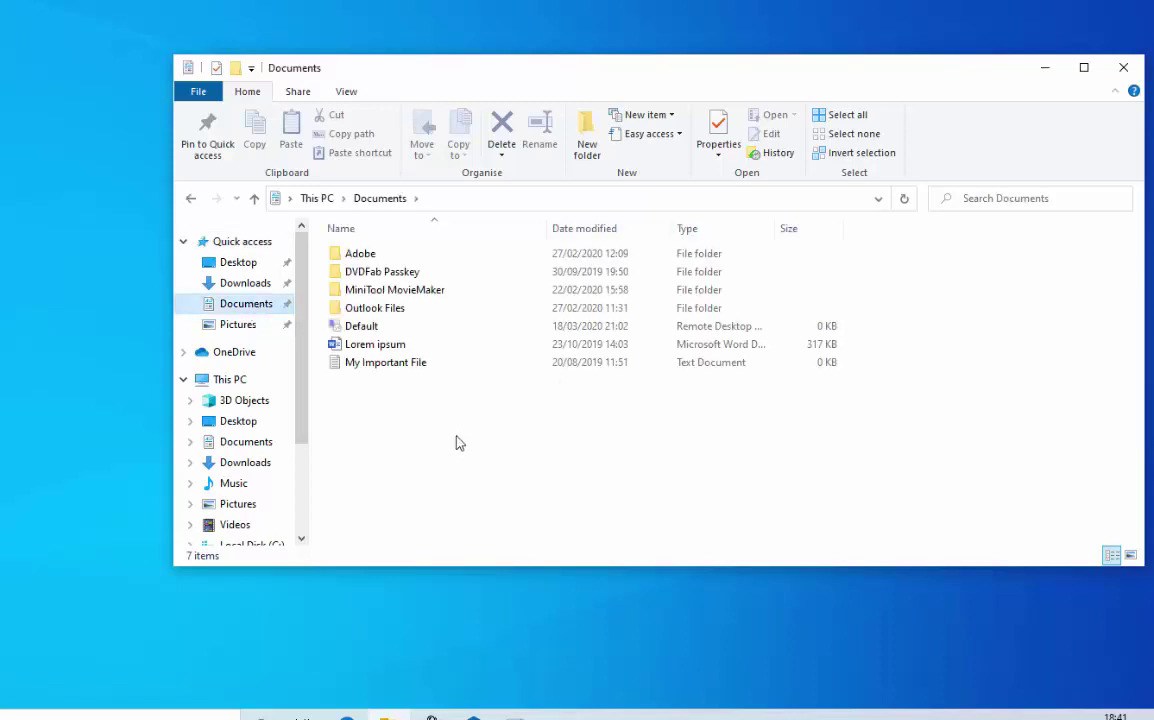
click(386, 368)
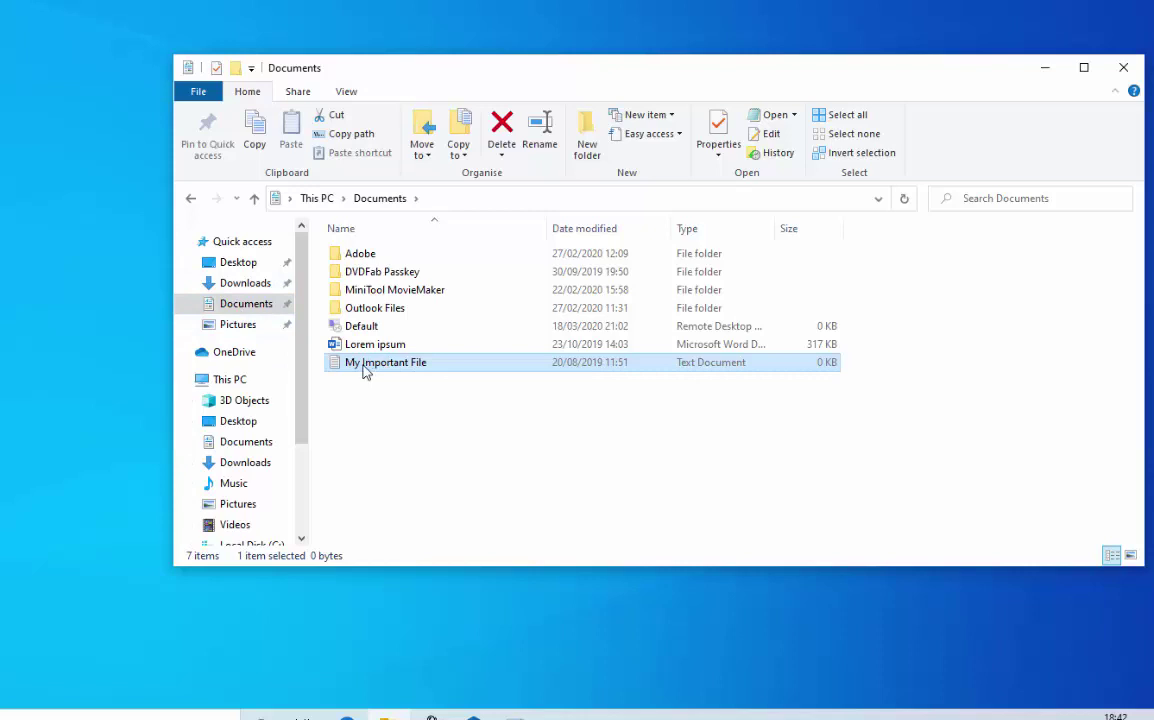
drag(364, 372, 354, 362)
mouse_move(340, 343)
mouse_down()
mouse_move(272, 258)
mouse_move(125, 118)
mouse_up()
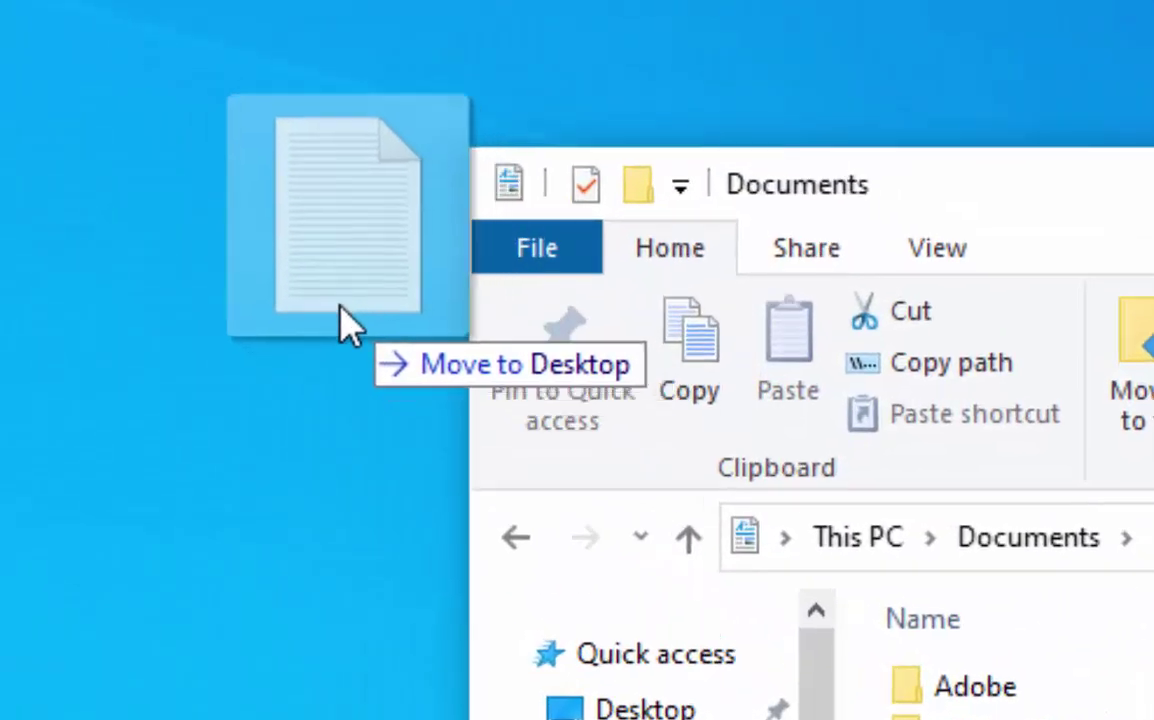
mouse_move(340, 325)
mouse_down()
mouse_move(170, 180)
mouse_move(110, 105)
mouse_move(147, 98)
mouse_move(186, 120)
mouse_move(196, 288)
mouse_move(196, 148)
mouse_up()
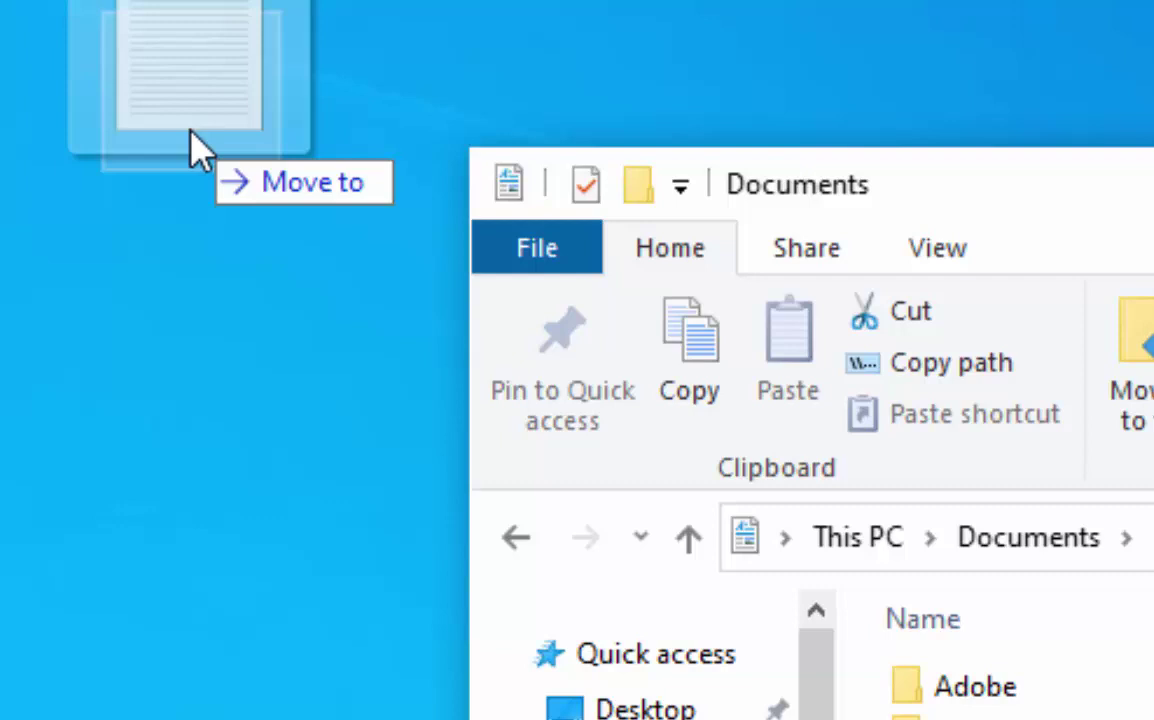
drag(198, 150, 200, 150)
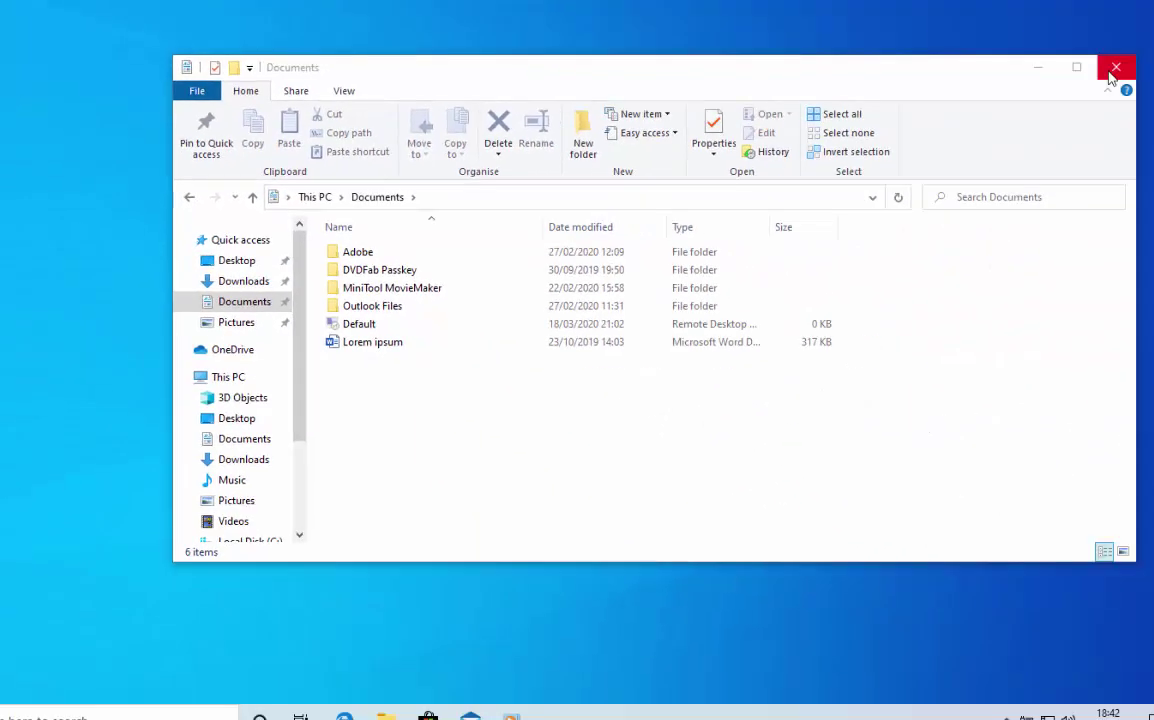
click(1115, 68)
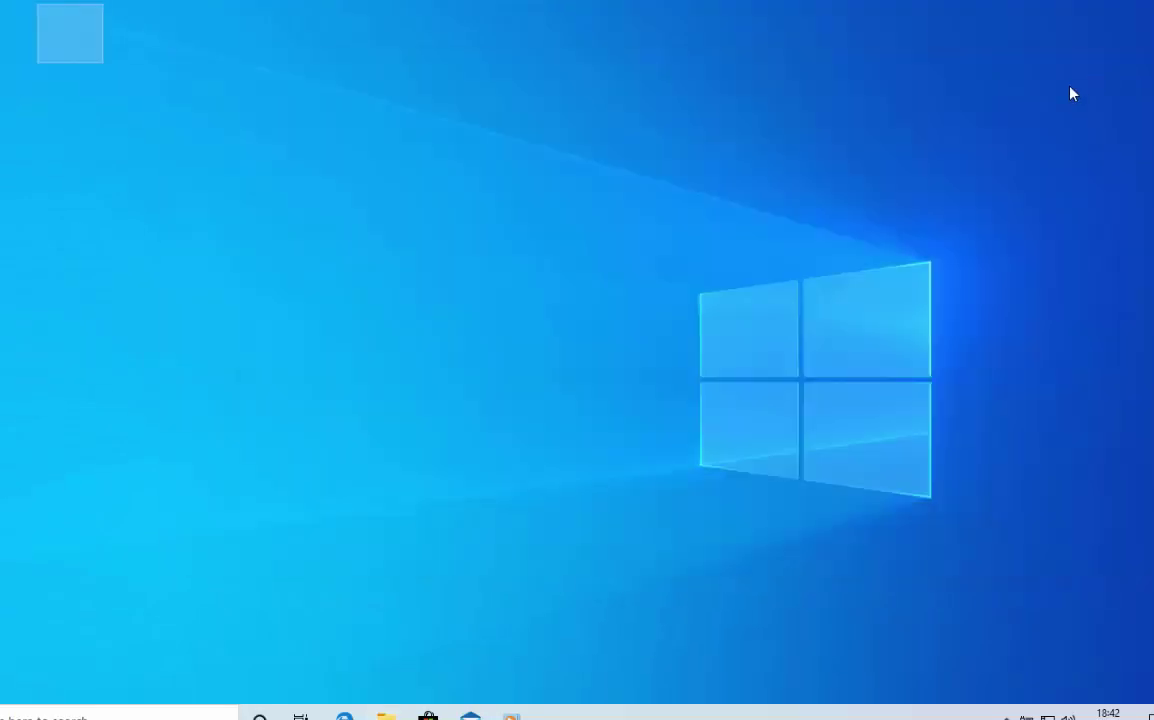
Open the invisible top-left desktop folder to check that My Important File is inside
double_click(73, 43)
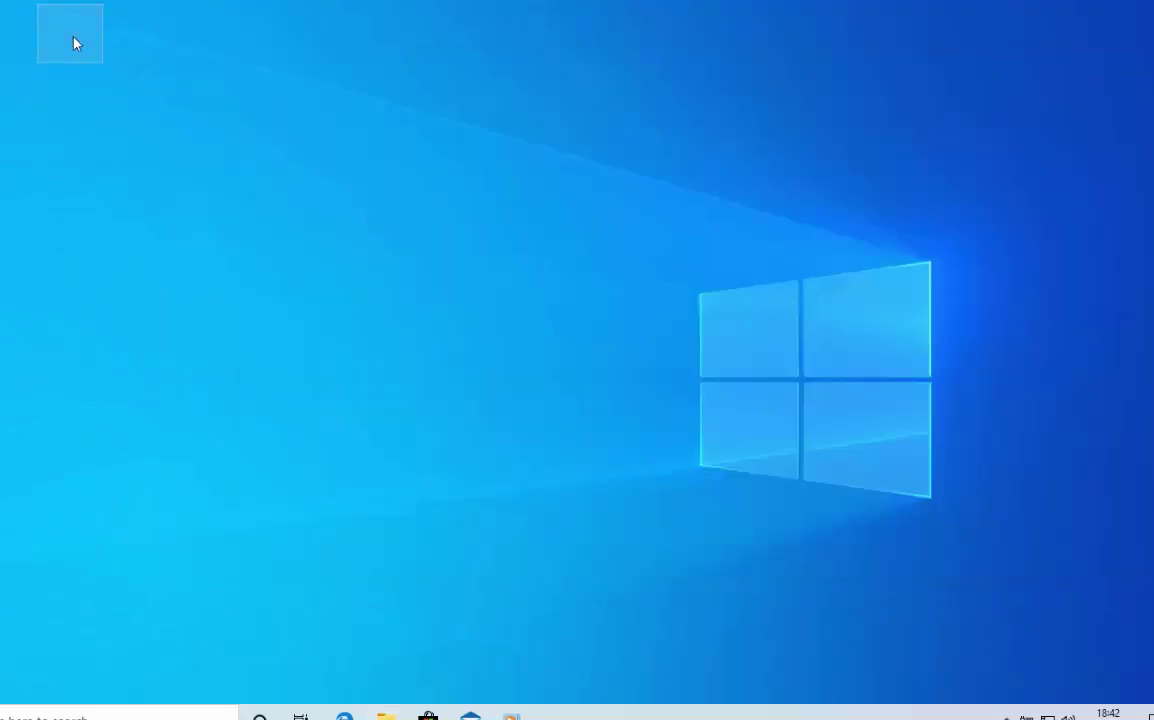